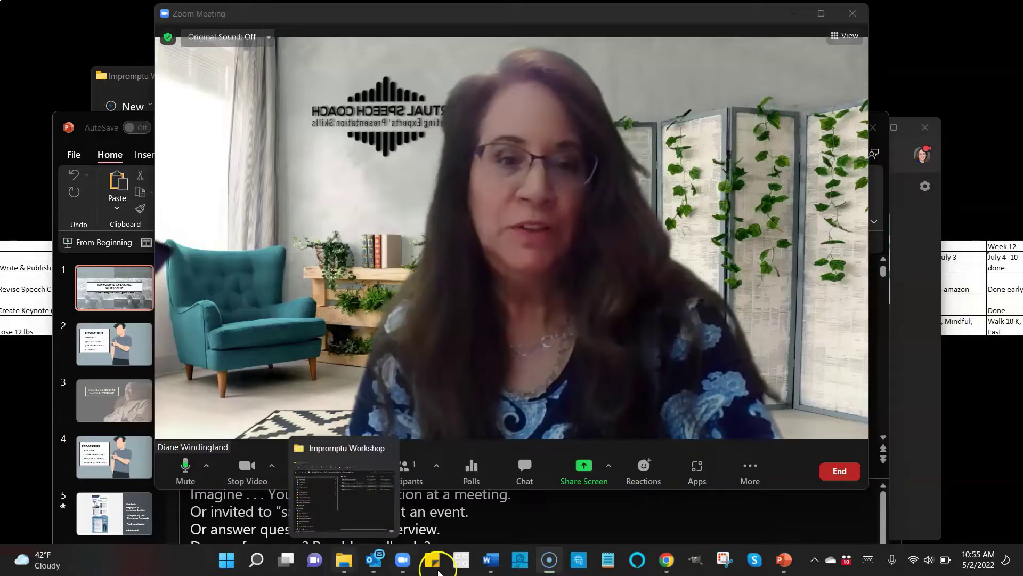
Switch to PowerPoint and back to Zoom, toggling the meeting video full screen and back.
click(784, 565)
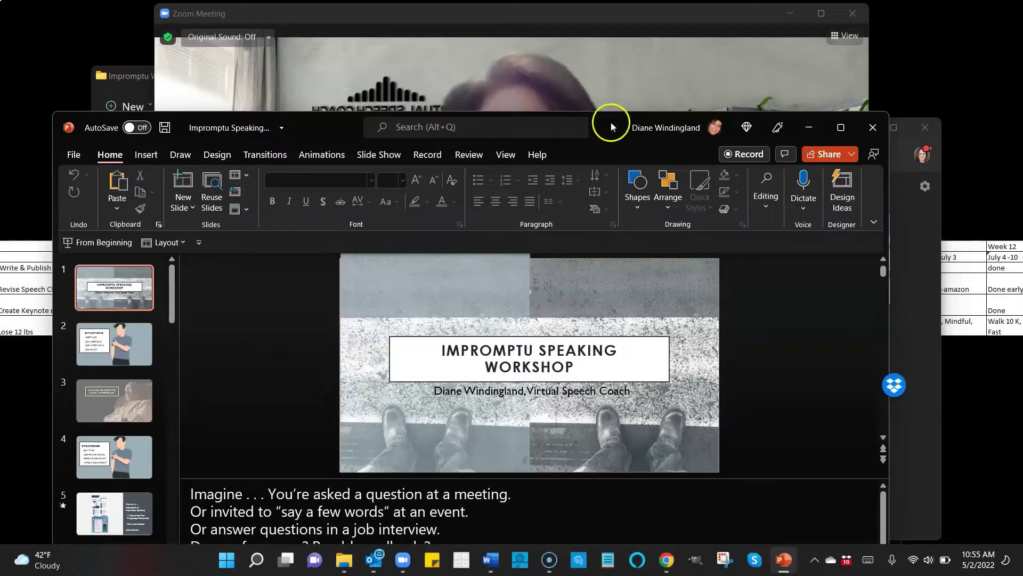
click(594, 72)
double_click(595, 71)
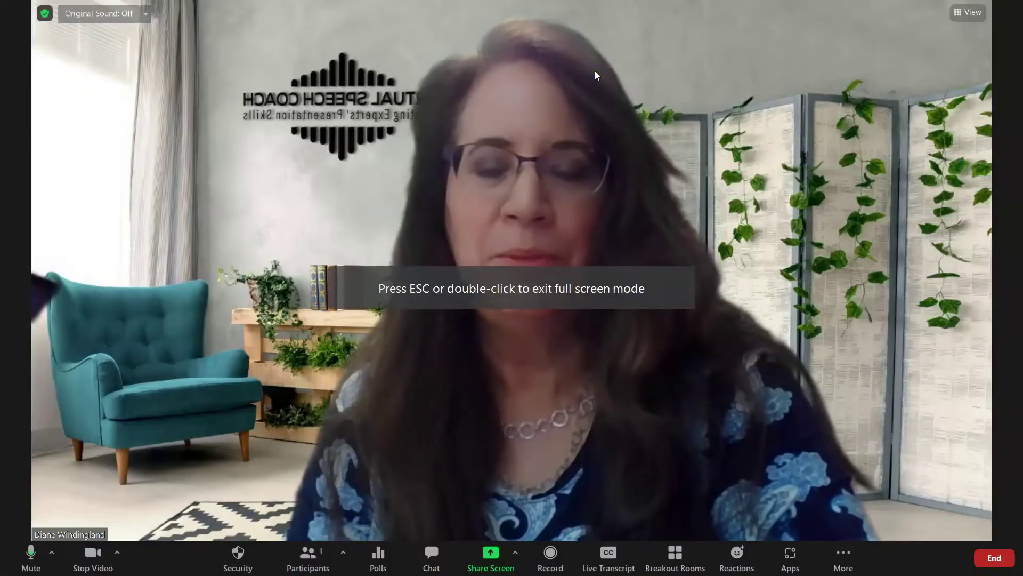
key(Escape)
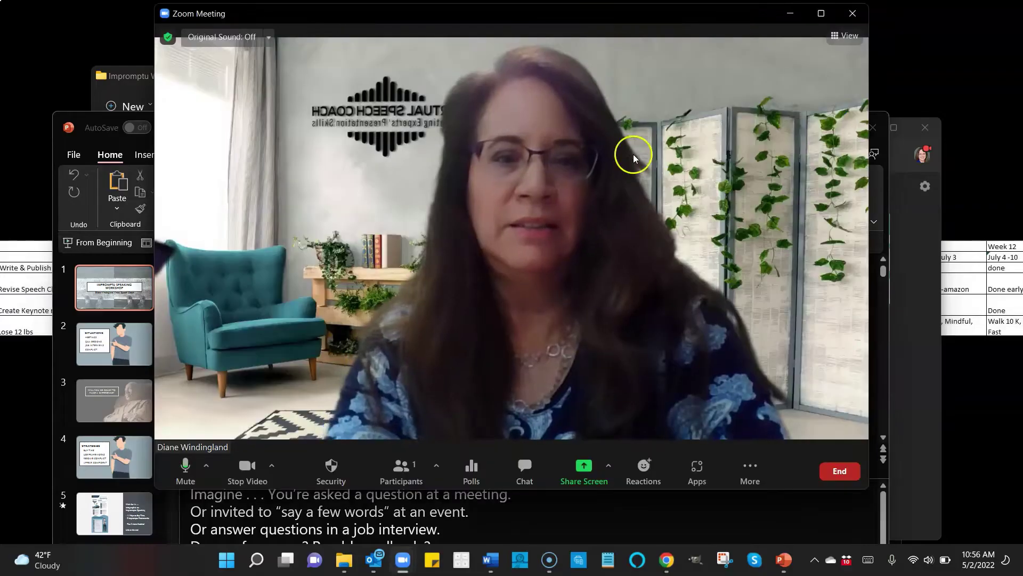
Share the 'Impromptu Speaking Workshop - PowerPoint' editing window with the meeting.
click(584, 462)
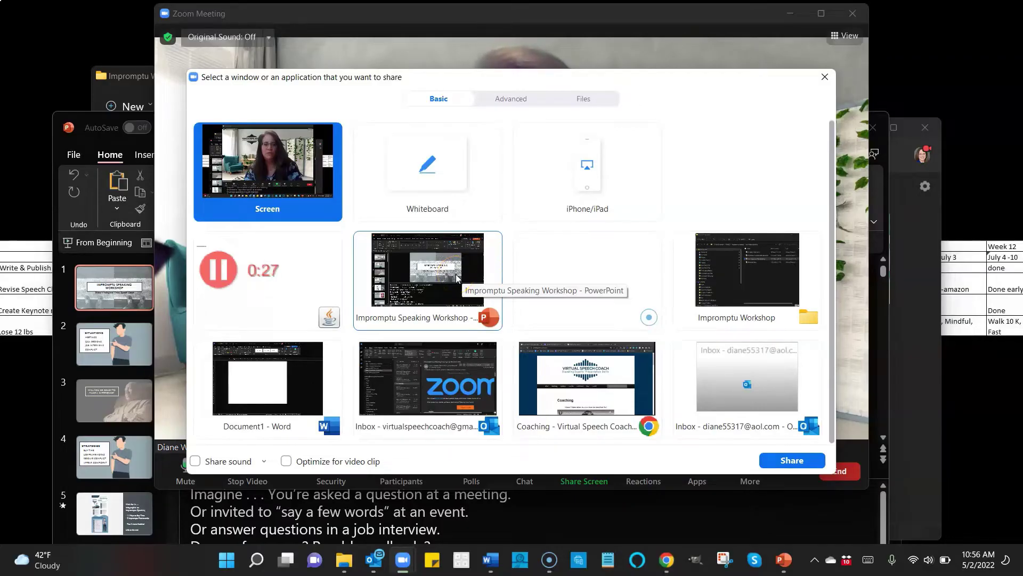
click(456, 276)
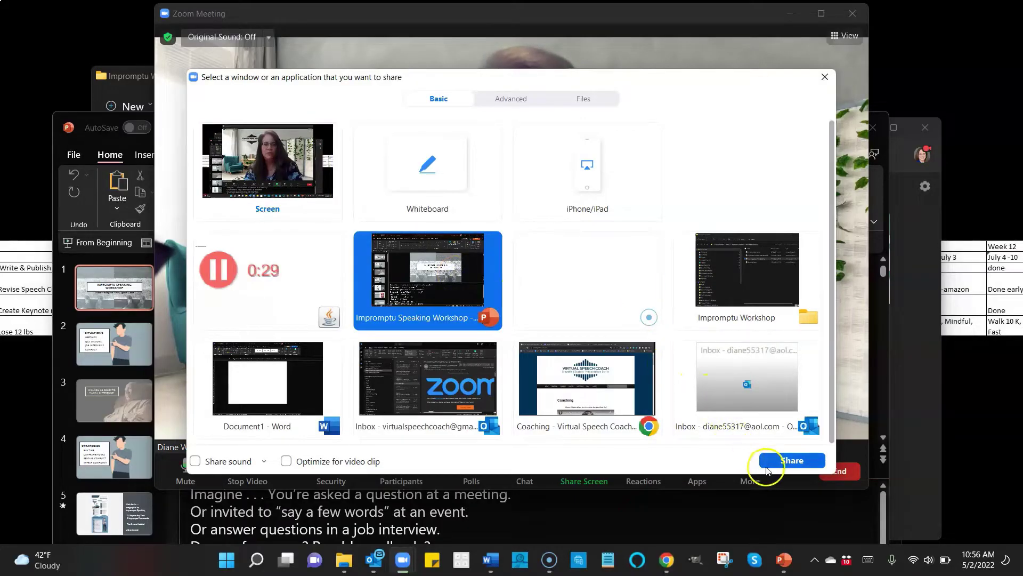
click(792, 460)
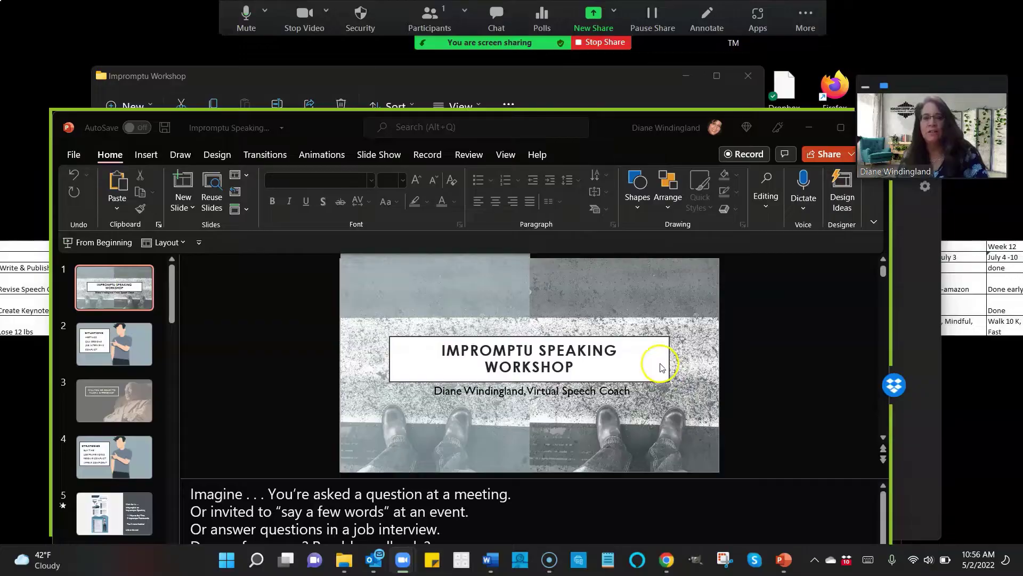
Start the Impromptu Speaking Workshop slide show From Beginning on the Slide Show tab.
click(385, 159)
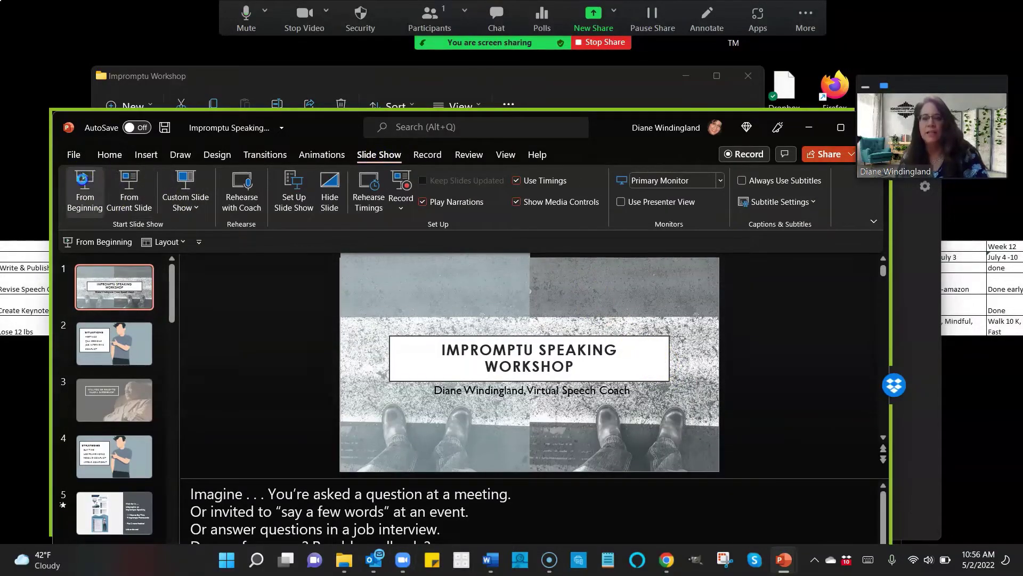
click(84, 191)
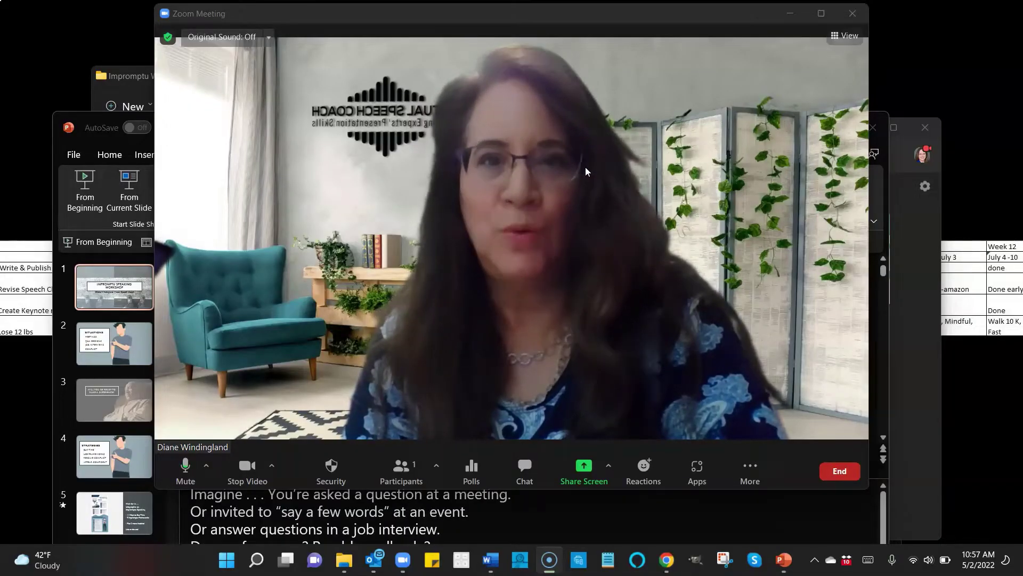
Bring the PowerPoint window forward and bring up the Alt+Tab window switcher.
click(100, 132)
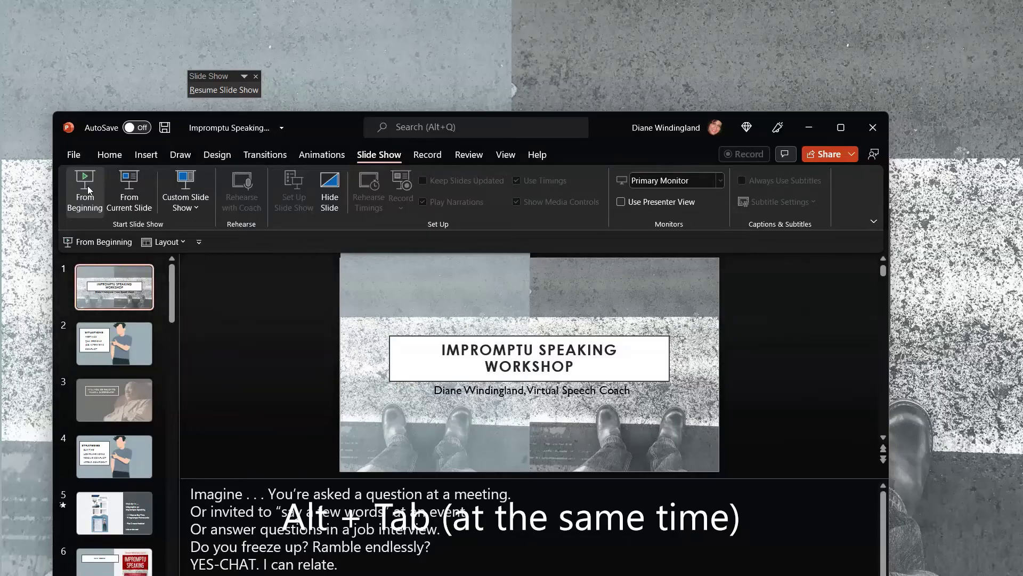
right_click(88, 188)
key(Escape)
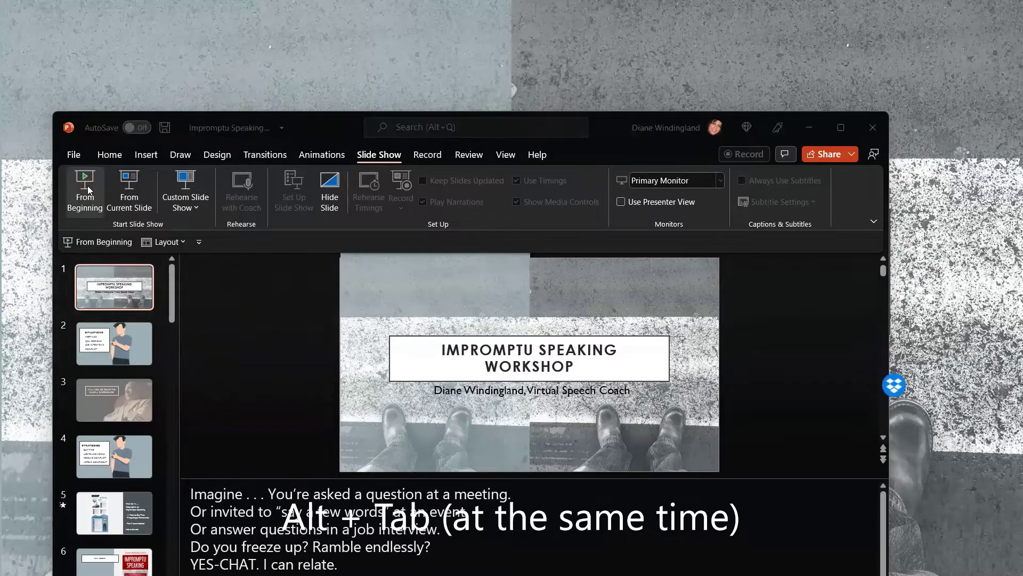
key(alt+Tab)
key(Tab)
key(Tab)
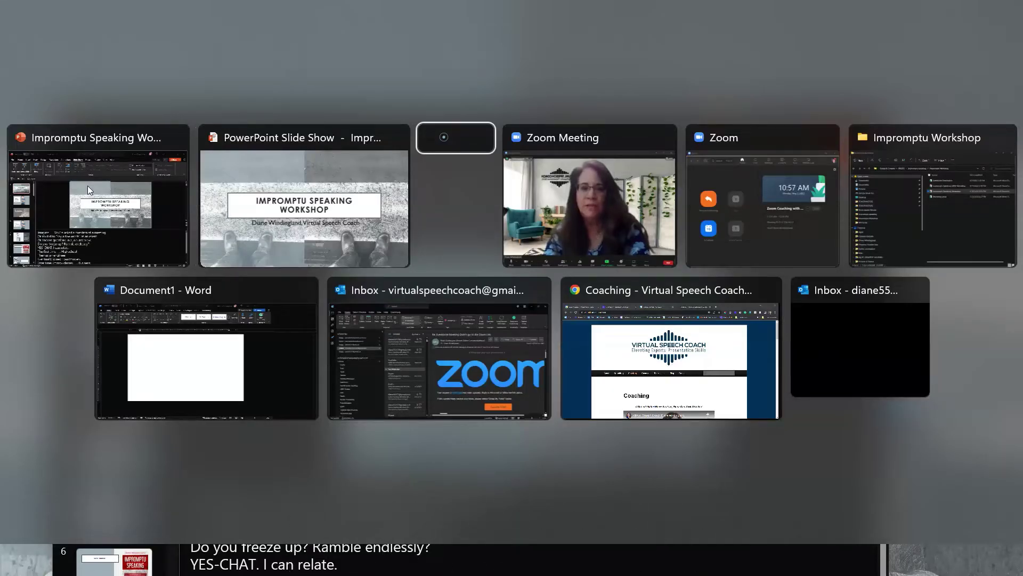
Pick Zoom Meeting in the Alt+Tab switcher and bring it to the front.
key(Tab)
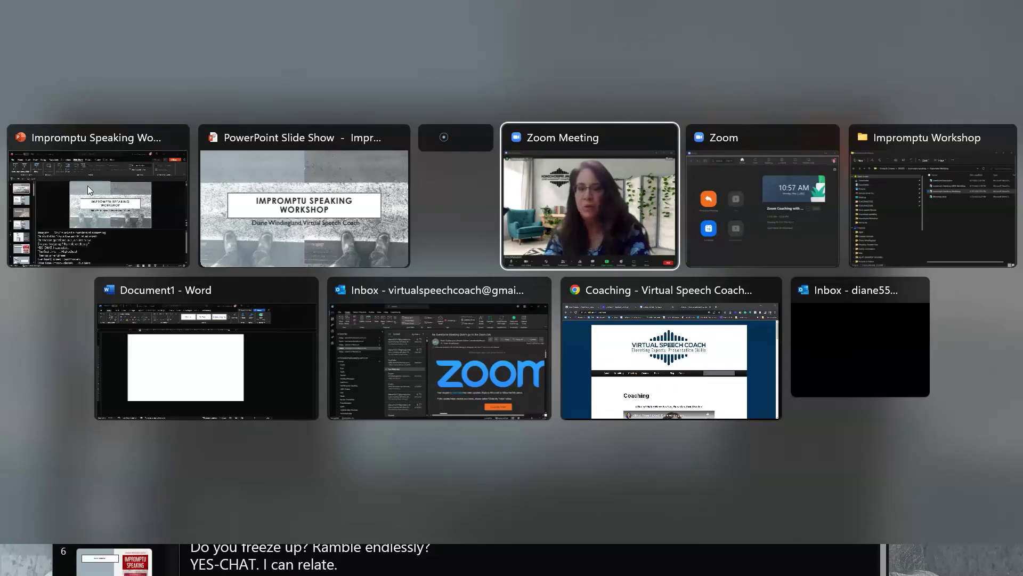
key(alt)
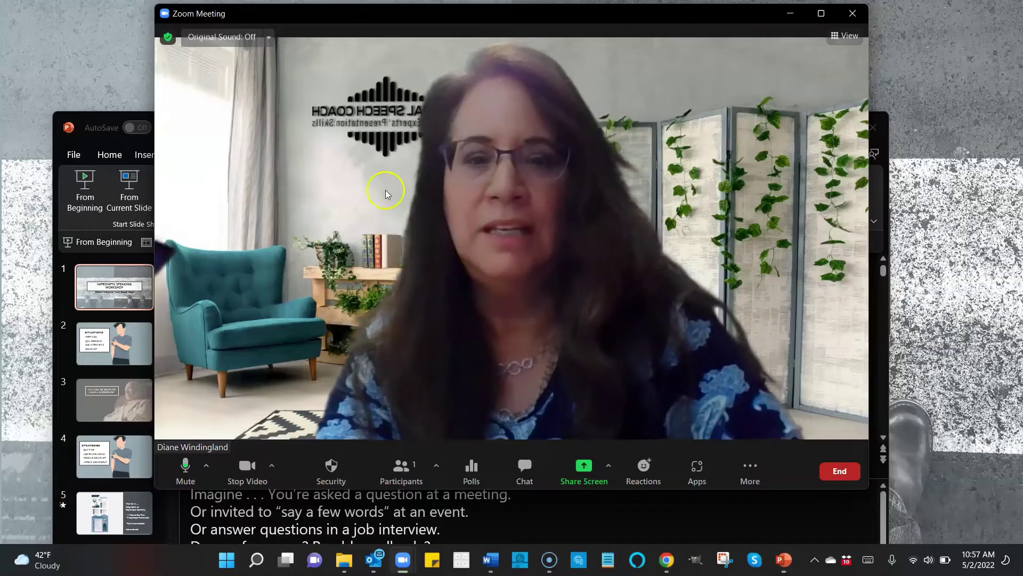
Share the full-screen PowerPoint Slide Show window with the meeting.
click(591, 463)
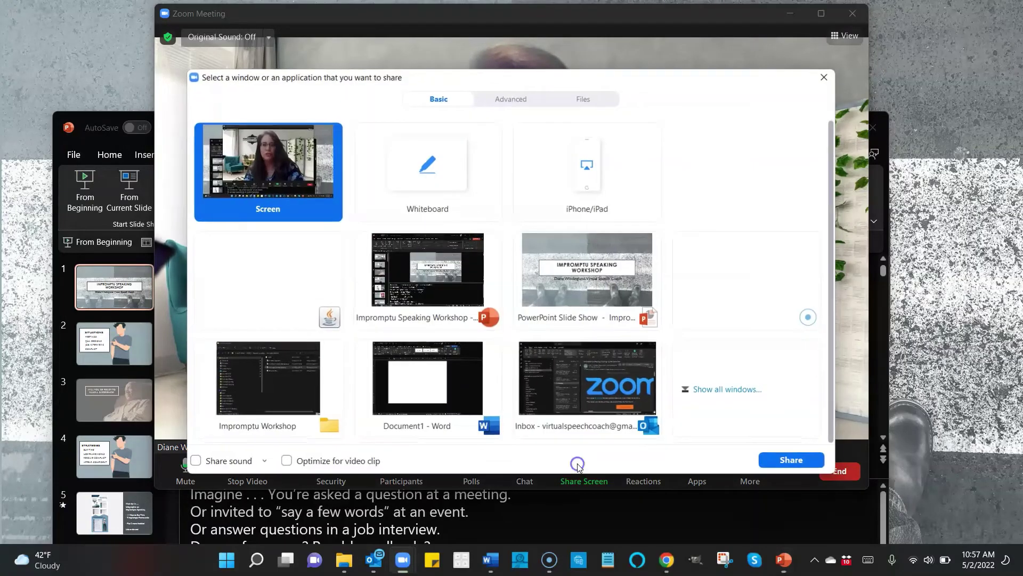
click(587, 280)
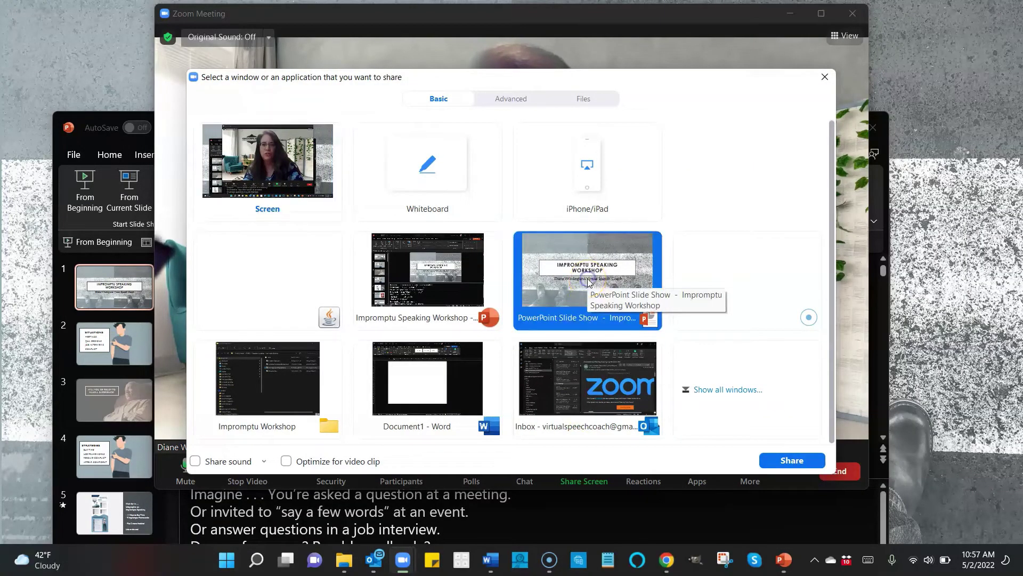
click(791, 461)
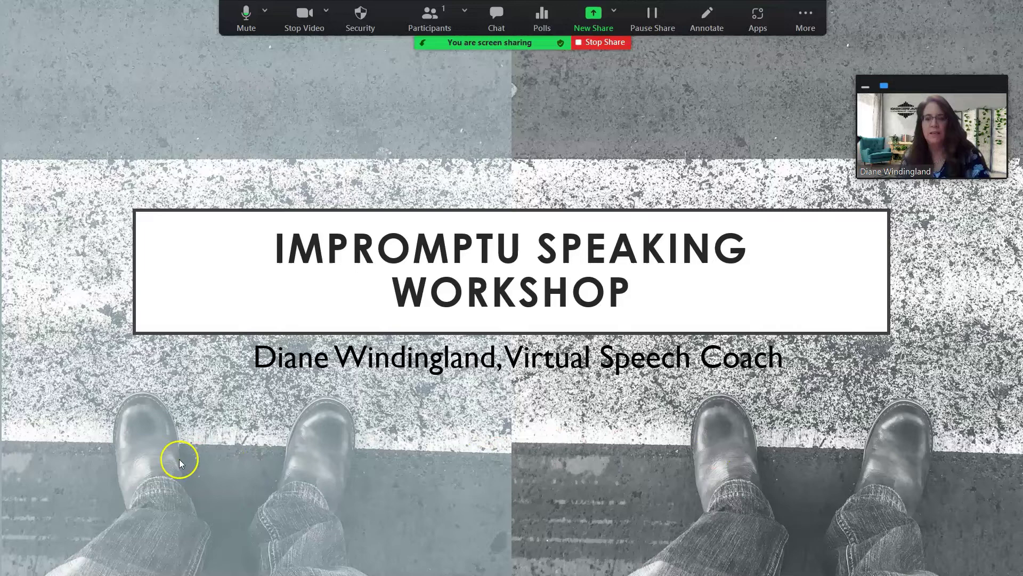
Stop sharing the screen from the Zoom toolbar.
click(593, 44)
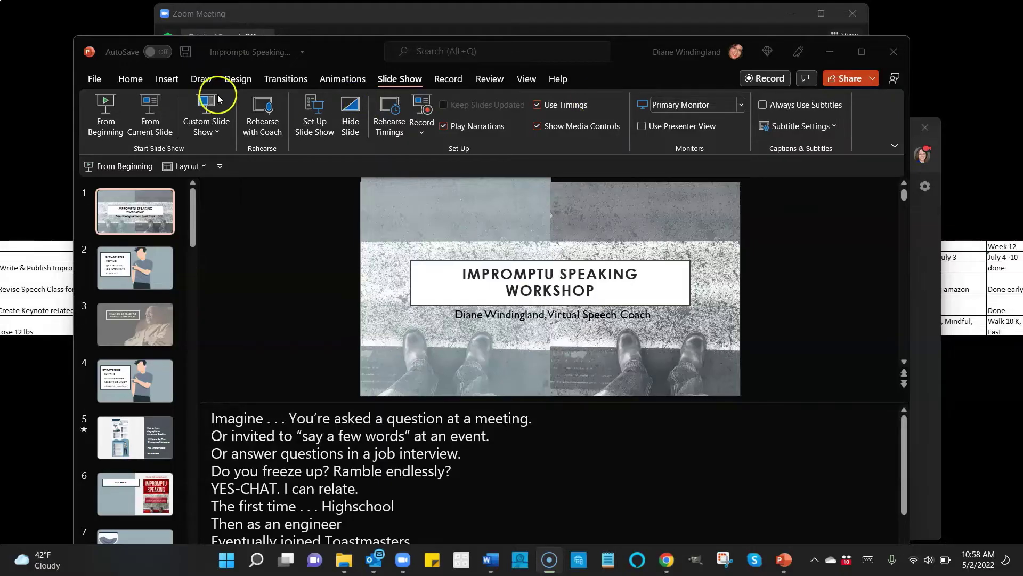
Set the slide show type to 'Browsed by an individual (window)' in Set Up Slide Show.
click(313, 115)
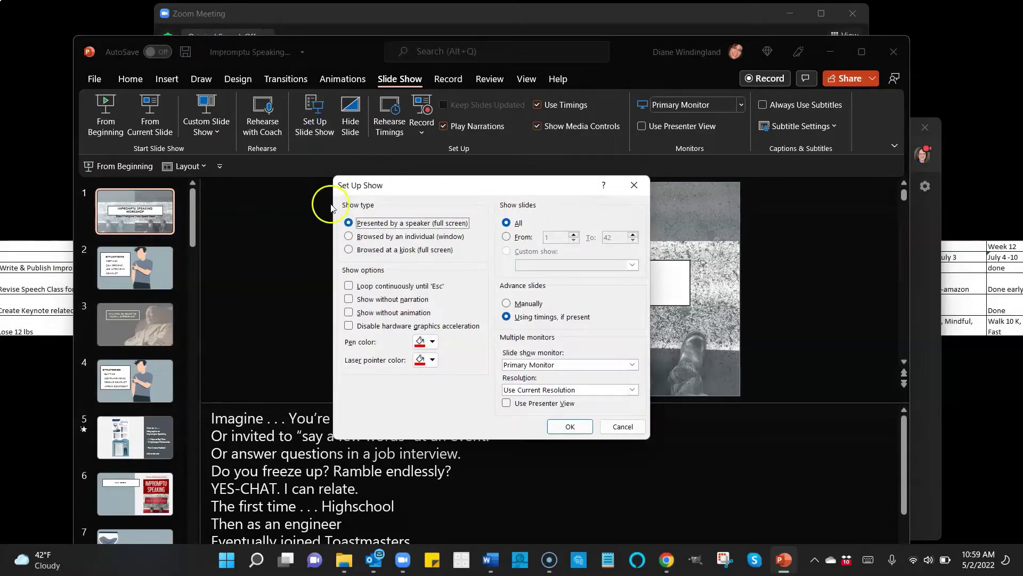
click(349, 237)
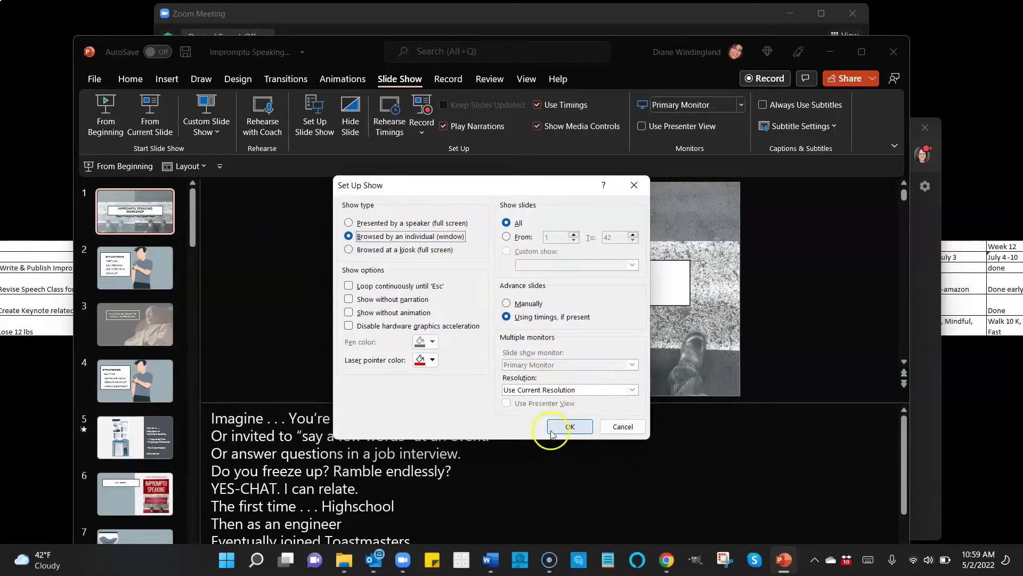
click(570, 427)
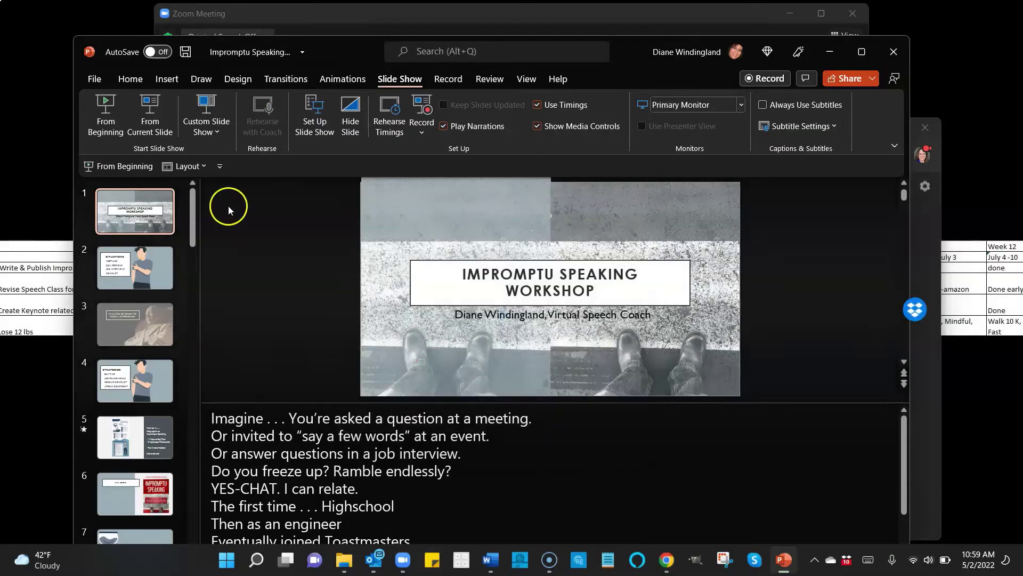
Start the windowed slide show, then shrink it and move it up and left.
click(111, 112)
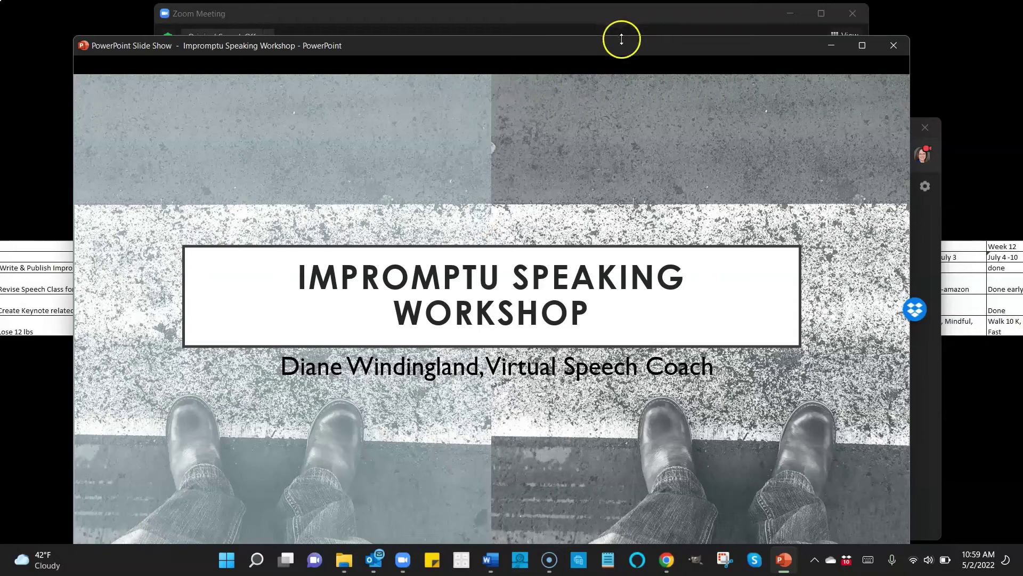
drag(622, 38, 616, 226)
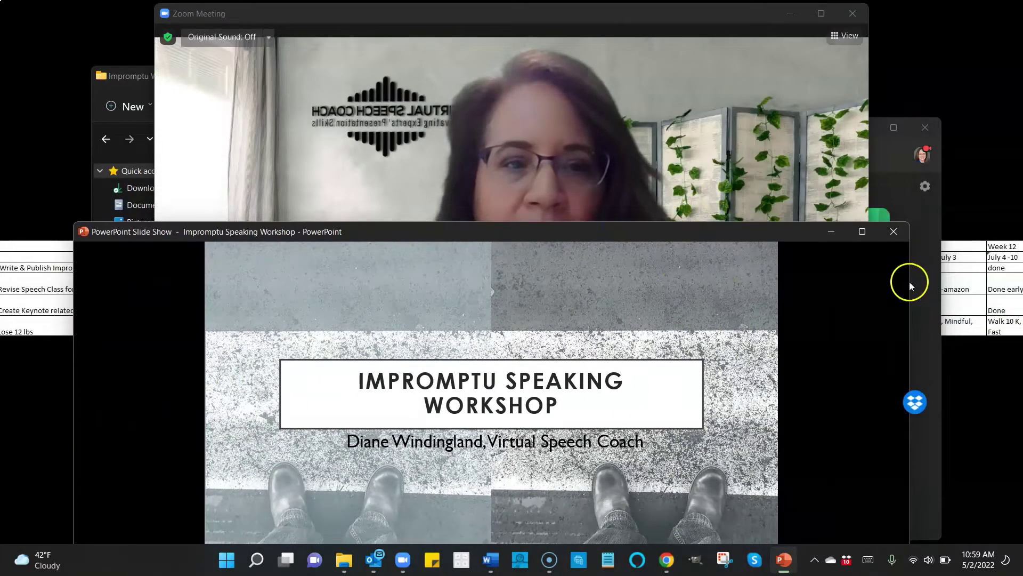
drag(908, 281, 641, 296)
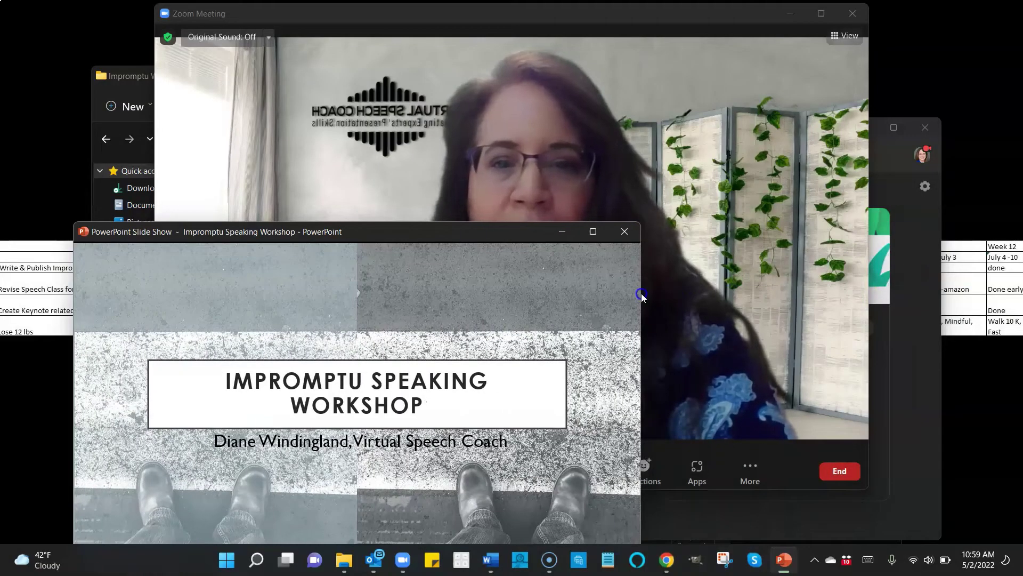
mouse_move(437, 236)
mouse_down()
mouse_move(381, 224)
mouse_move(374, 182)
mouse_up()
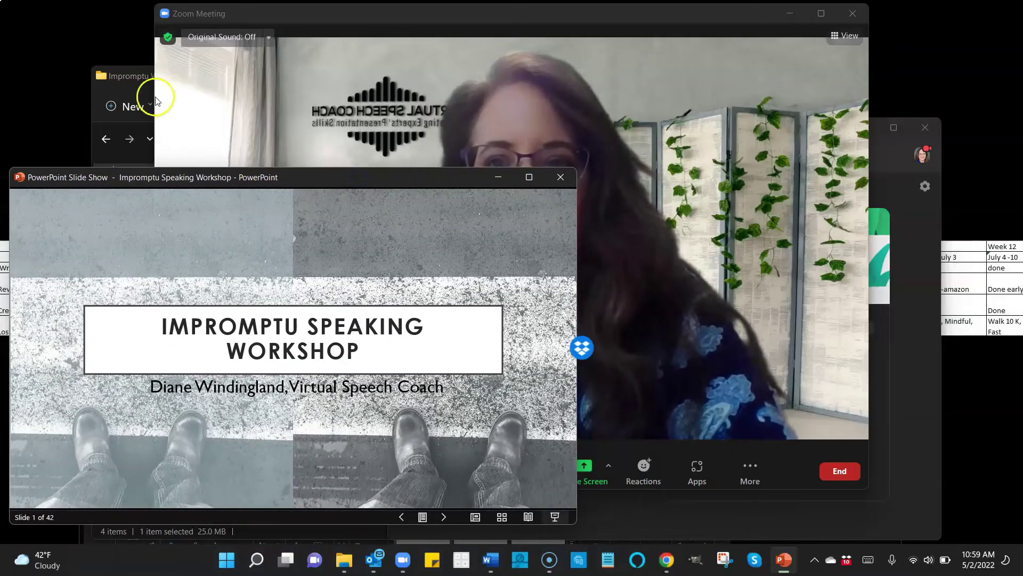
Narrow the Zoom window and move it lower right, then shrink the slide show further.
drag(157, 97, 395, 80)
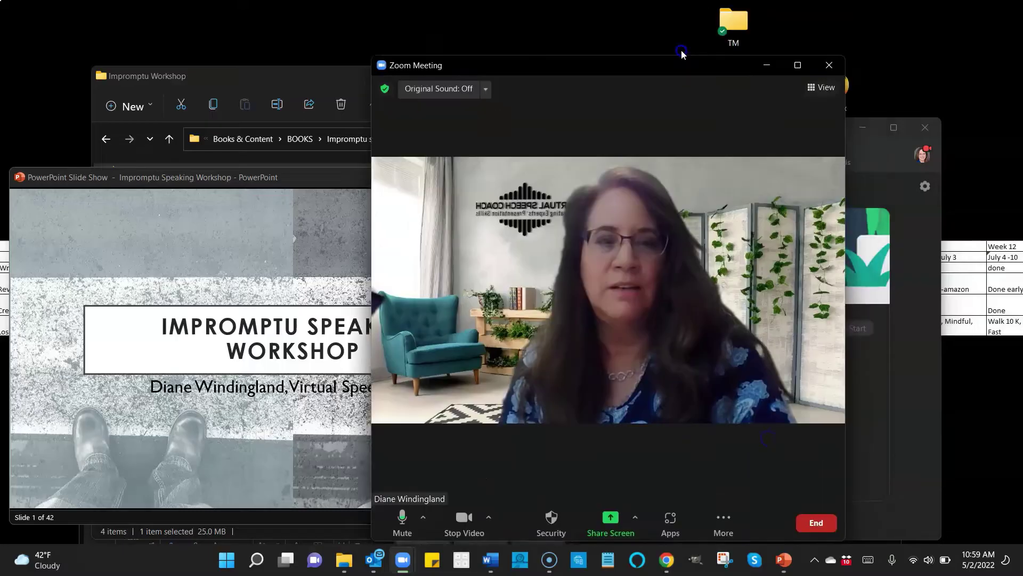
mouse_move(701, 13)
mouse_down()
mouse_move(672, 72)
mouse_move(661, 170)
mouse_move(803, 37)
mouse_up()
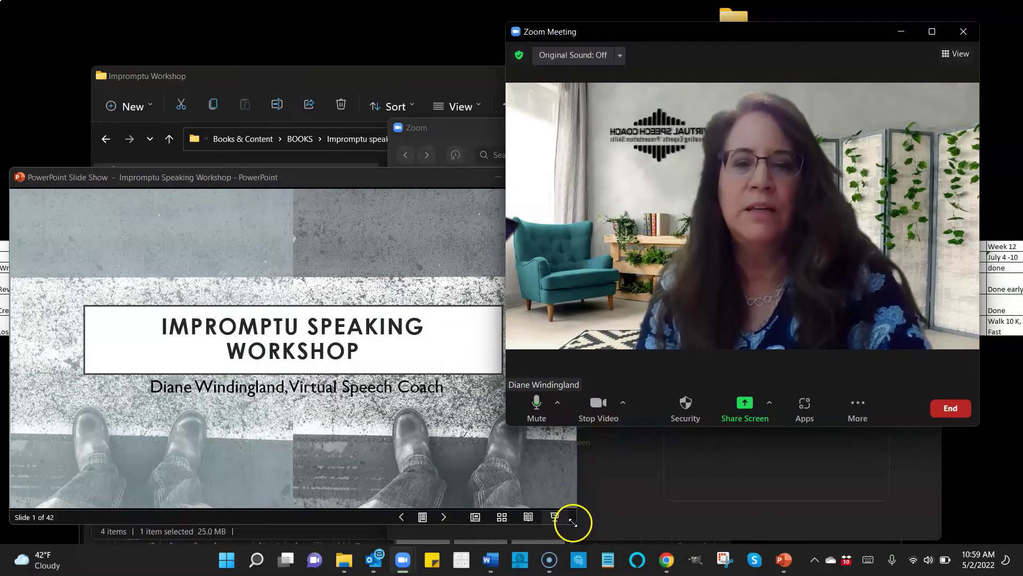
drag(573, 522, 468, 447)
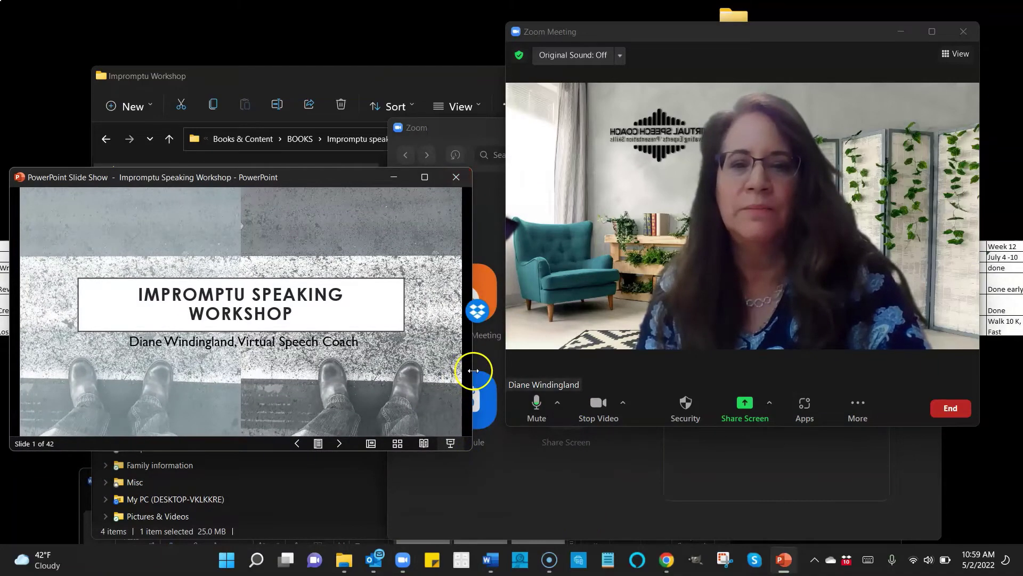
drag(473, 369, 453, 364)
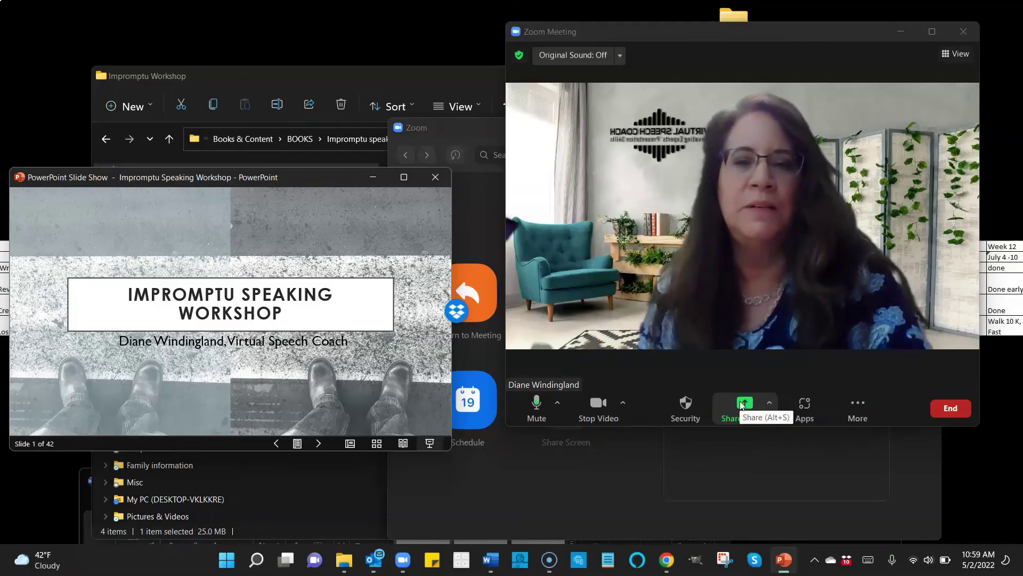
Share only the windowed PowerPoint Slide Show with the meeting, excluding the slide thumbnails.
click(741, 404)
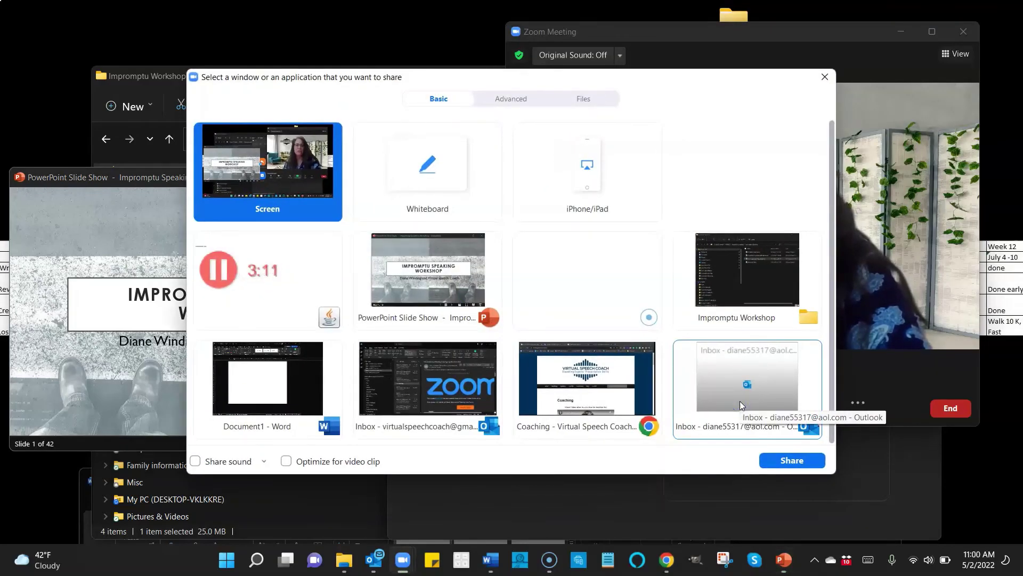
click(427, 280)
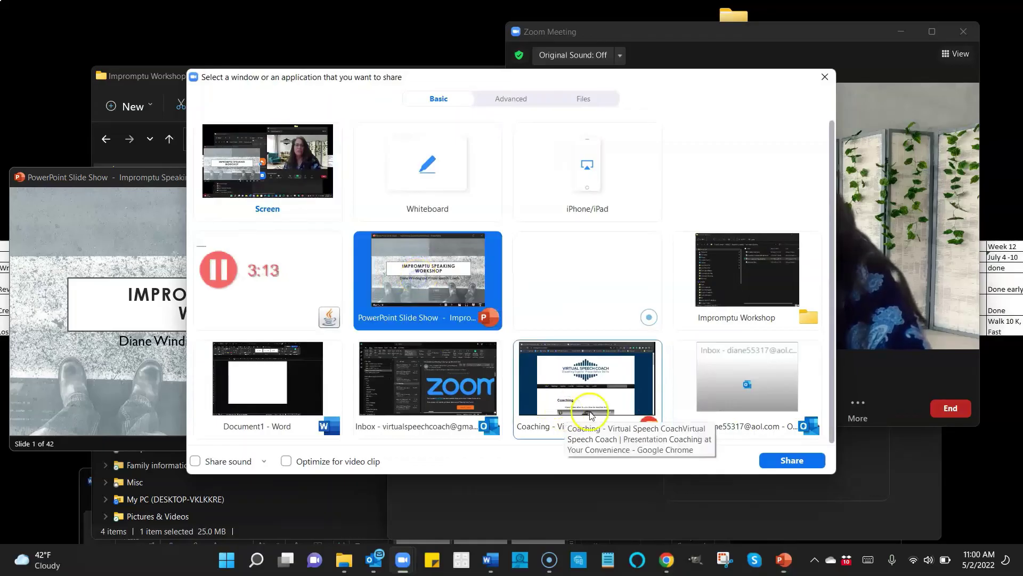
click(792, 460)
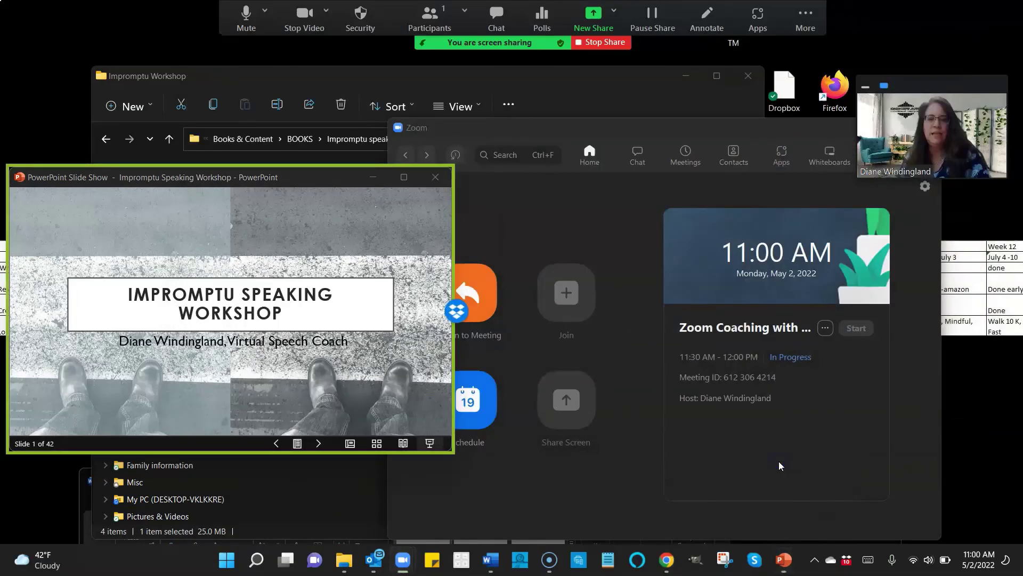